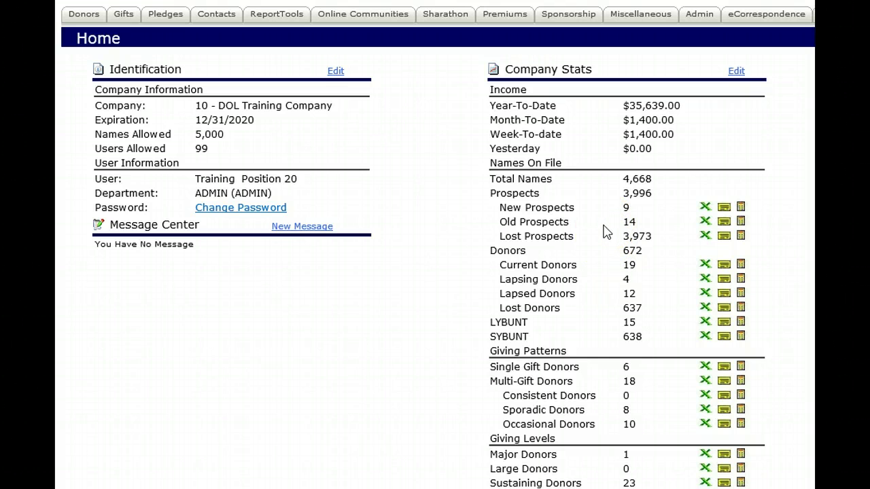
# - Open the Company Stats definition for editing and include both soft credit and non-charitable gifts in the statistics
pyautogui.click(738, 73)
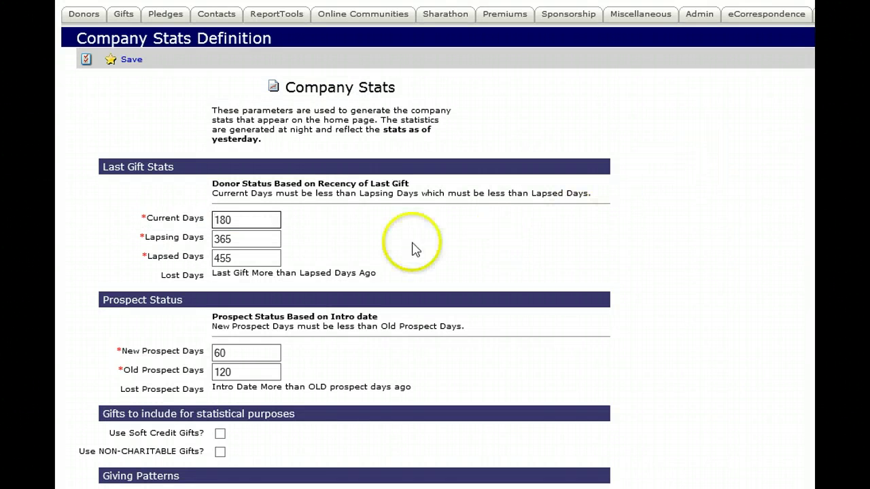
pyautogui.click(241, 237)
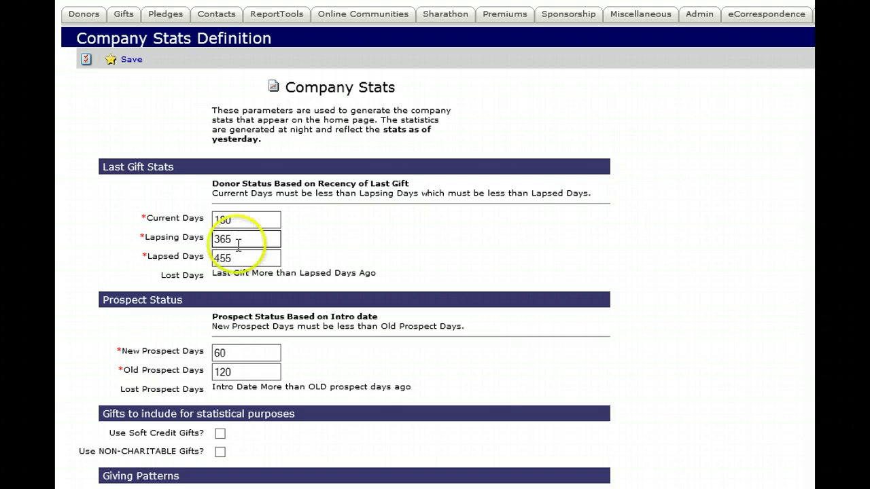
pyautogui.click(241, 258)
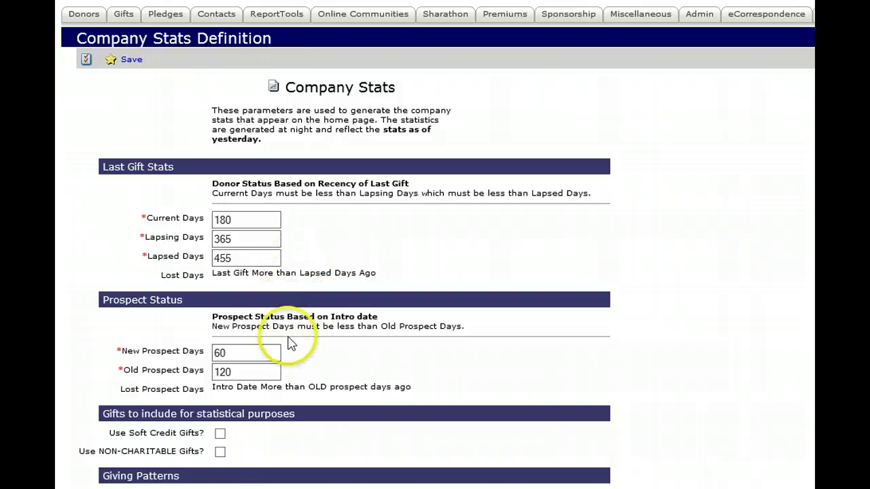
pyautogui.click(221, 434)
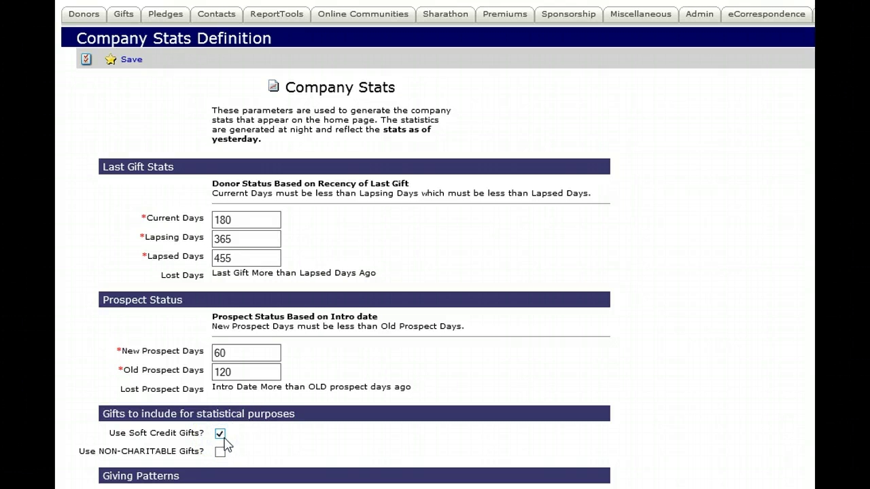
pyautogui.click(221, 453)
# - Examine the new and old prospect day limits and the giving months, consistent and sporadic counts under Giving Patterns
pyautogui.click(221, 352)
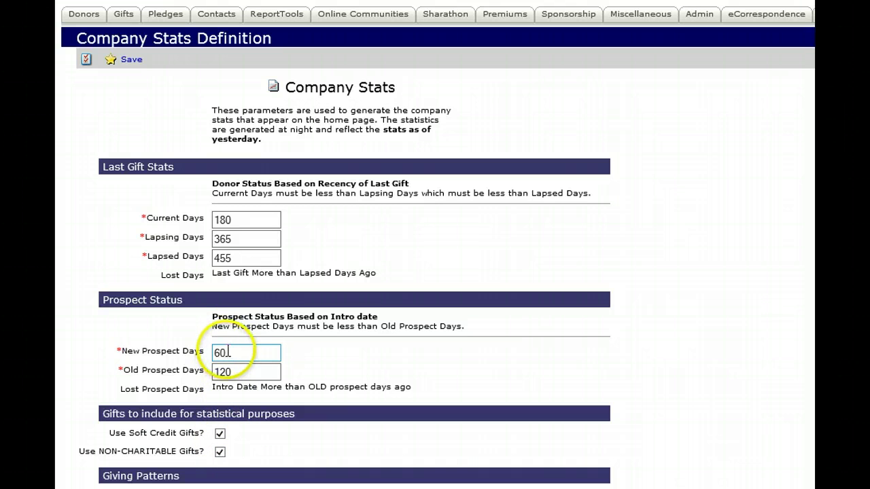
pyautogui.click(233, 355)
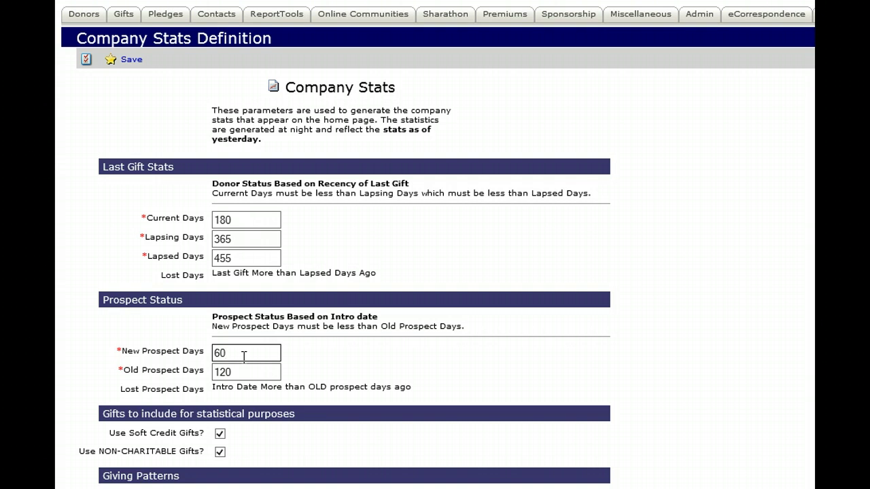
pyautogui.click(243, 371)
pyautogui.click(240, 389)
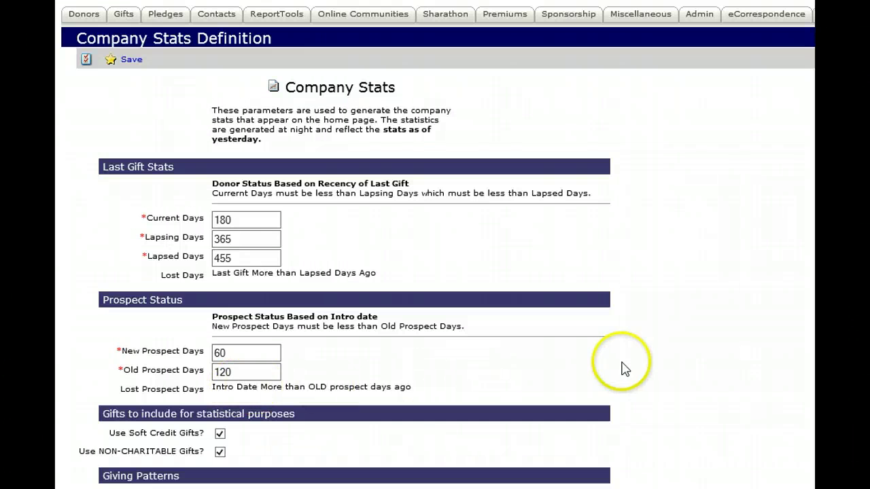
pyautogui.scroll(-5, 806, 380)
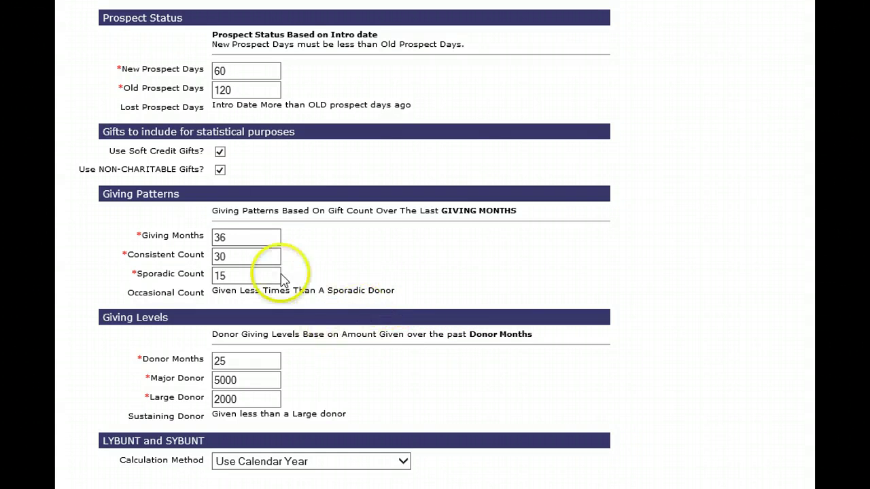
pyautogui.click(253, 237)
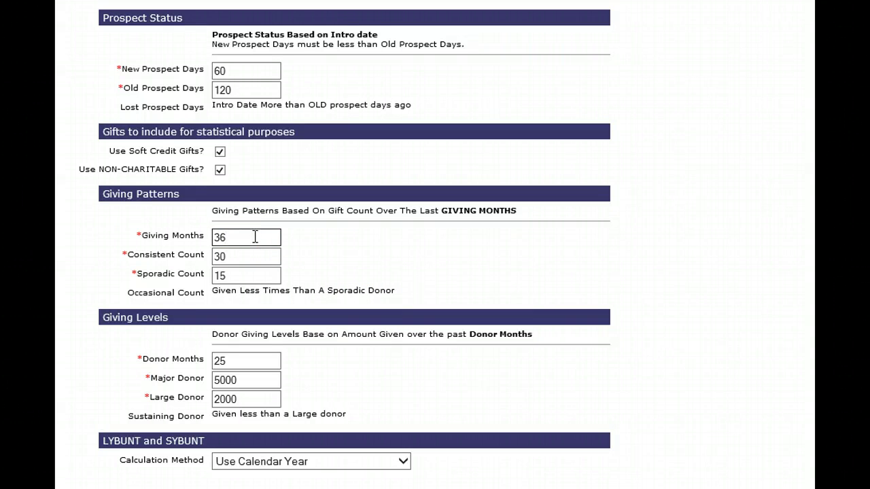
pyautogui.click(255, 256)
pyautogui.click(249, 273)
pyautogui.click(246, 291)
pyautogui.click(253, 300)
# - Set Donor Months to 24 under Giving Levels and check the Major Donor and Large Donor amounts
pyautogui.click(241, 380)
pyautogui.click(246, 362)
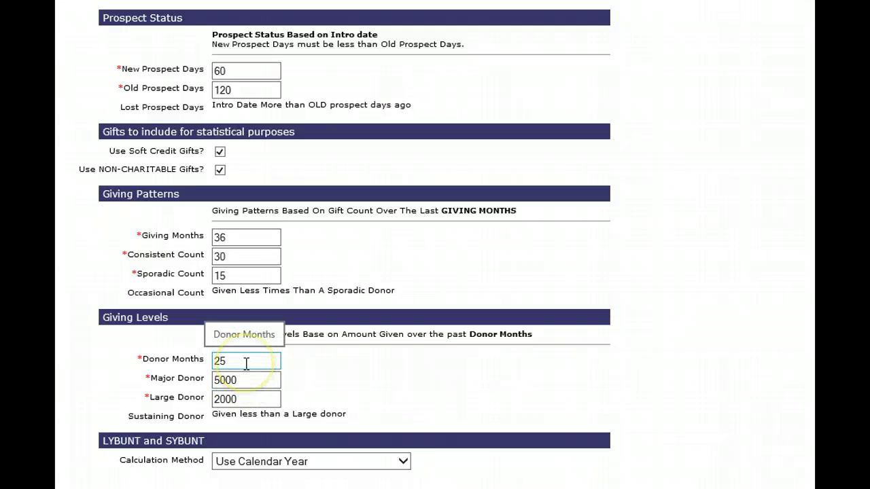
pyautogui.click(248, 361)
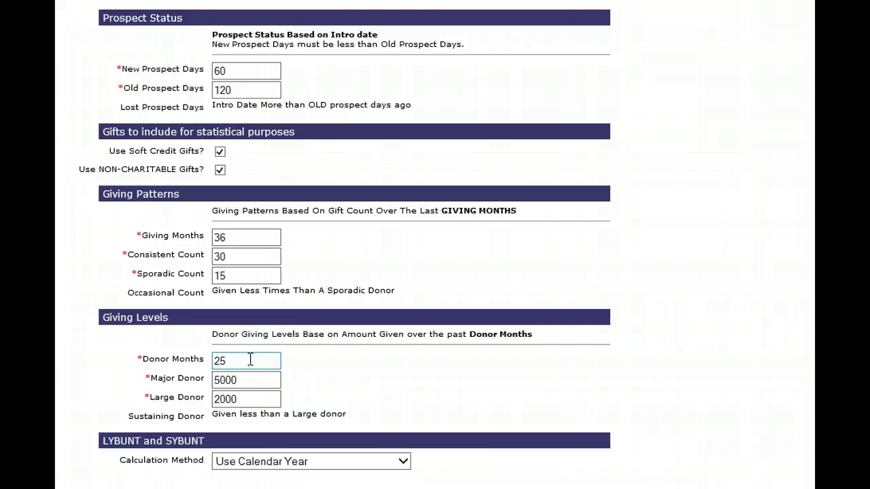
pyautogui.press('BackSpace')
pyautogui.write('4')
pyautogui.click(267, 360)
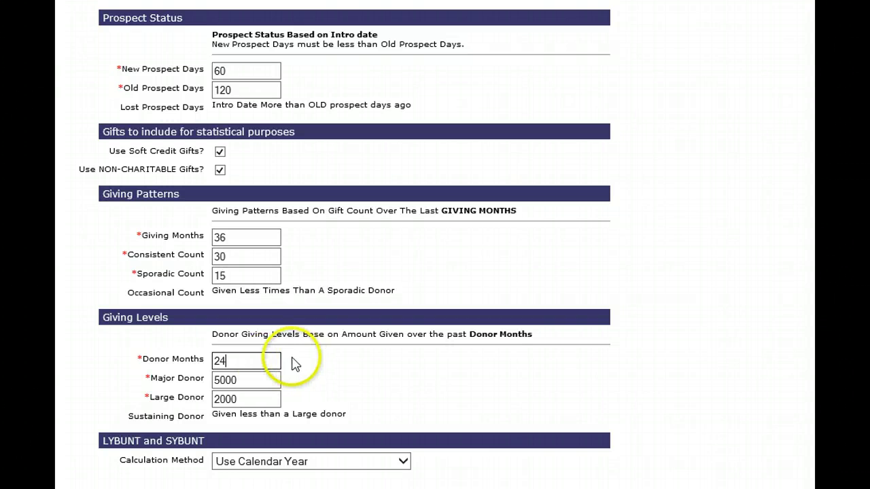
pyautogui.click(263, 379)
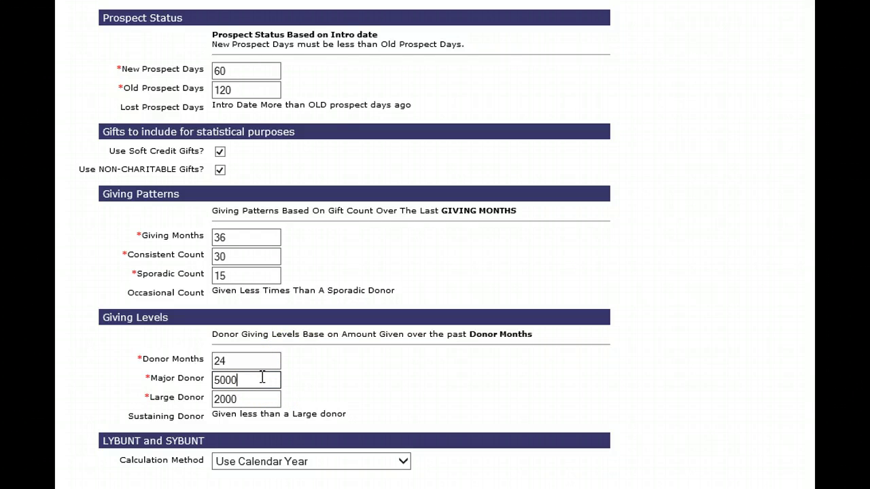
pyautogui.click(255, 398)
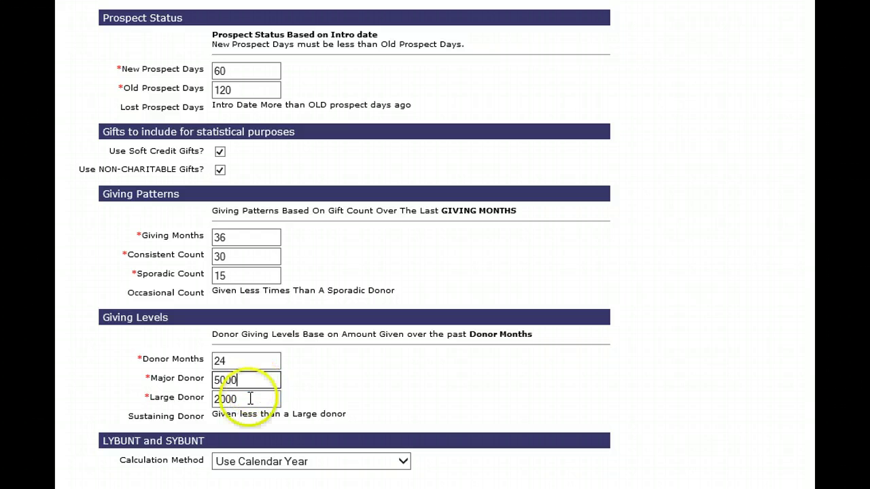
pyautogui.click(251, 398)
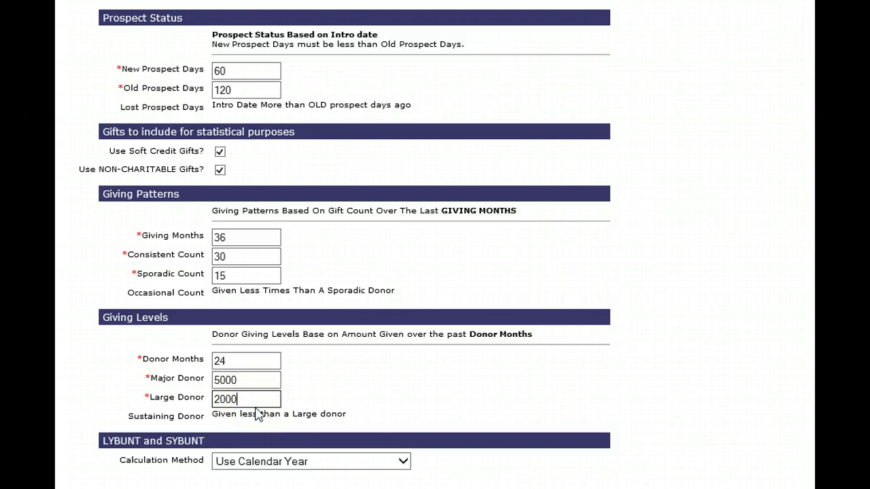
pyautogui.click(258, 413)
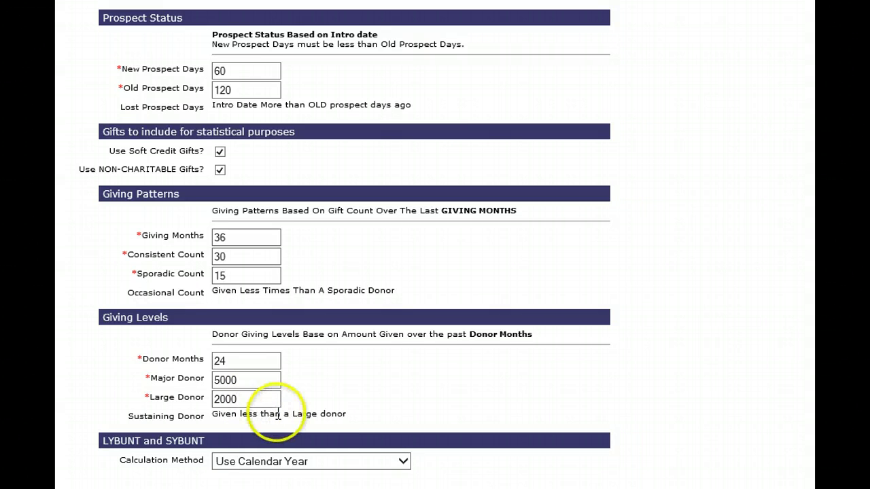
pyautogui.click(387, 385)
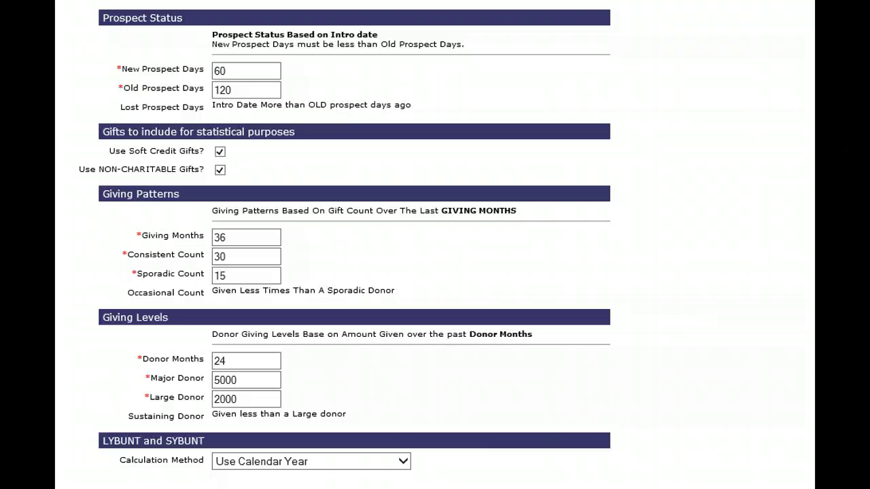
# - Choose Use Calendar Year as the calculation method for LYBUNT and SYBUNT
pyautogui.click(347, 463)
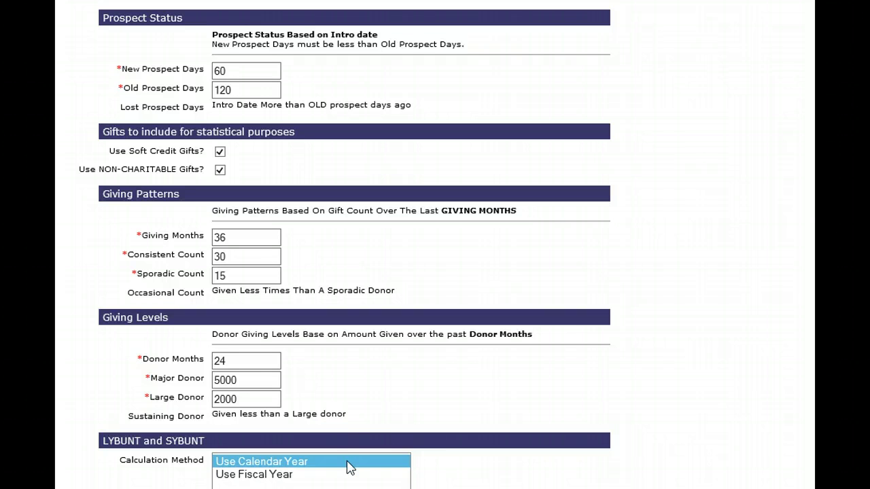
pyautogui.click(358, 463)
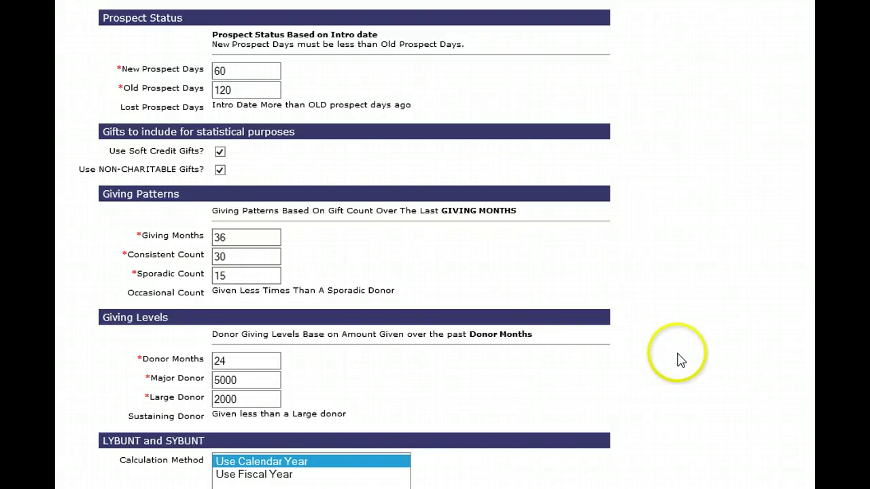
pyautogui.click(700, 352)
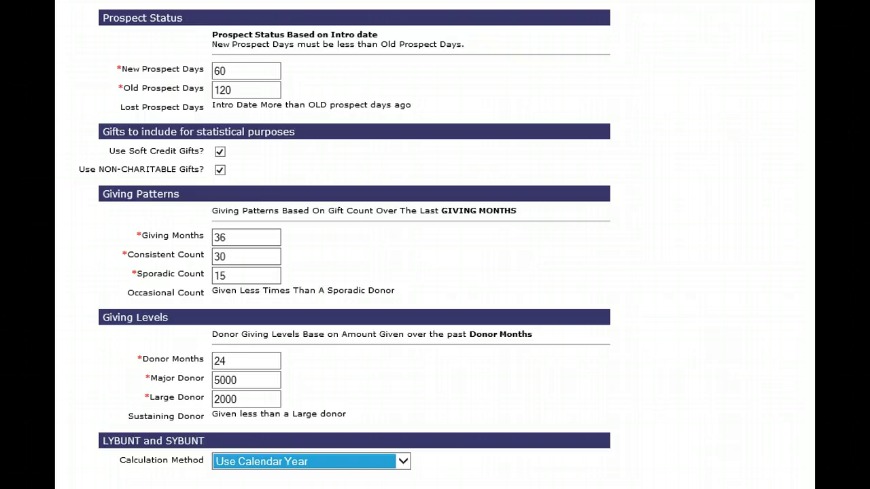
pyautogui.scroll(4, 435, 245)
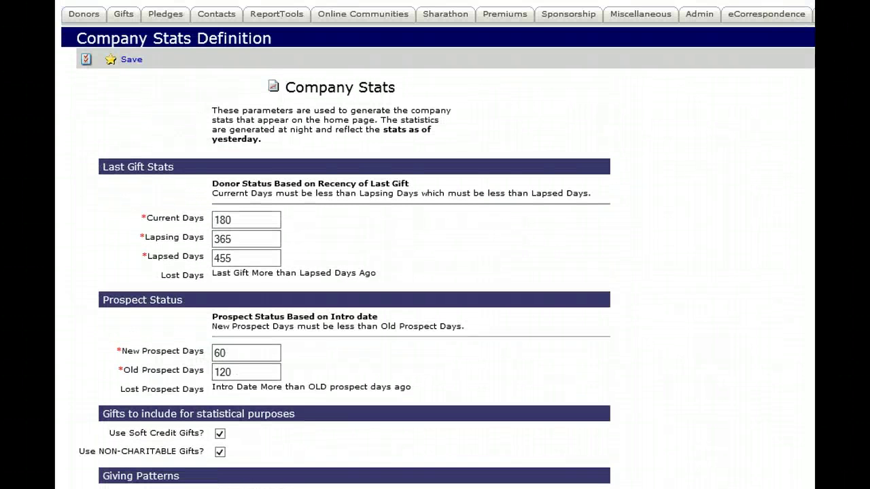